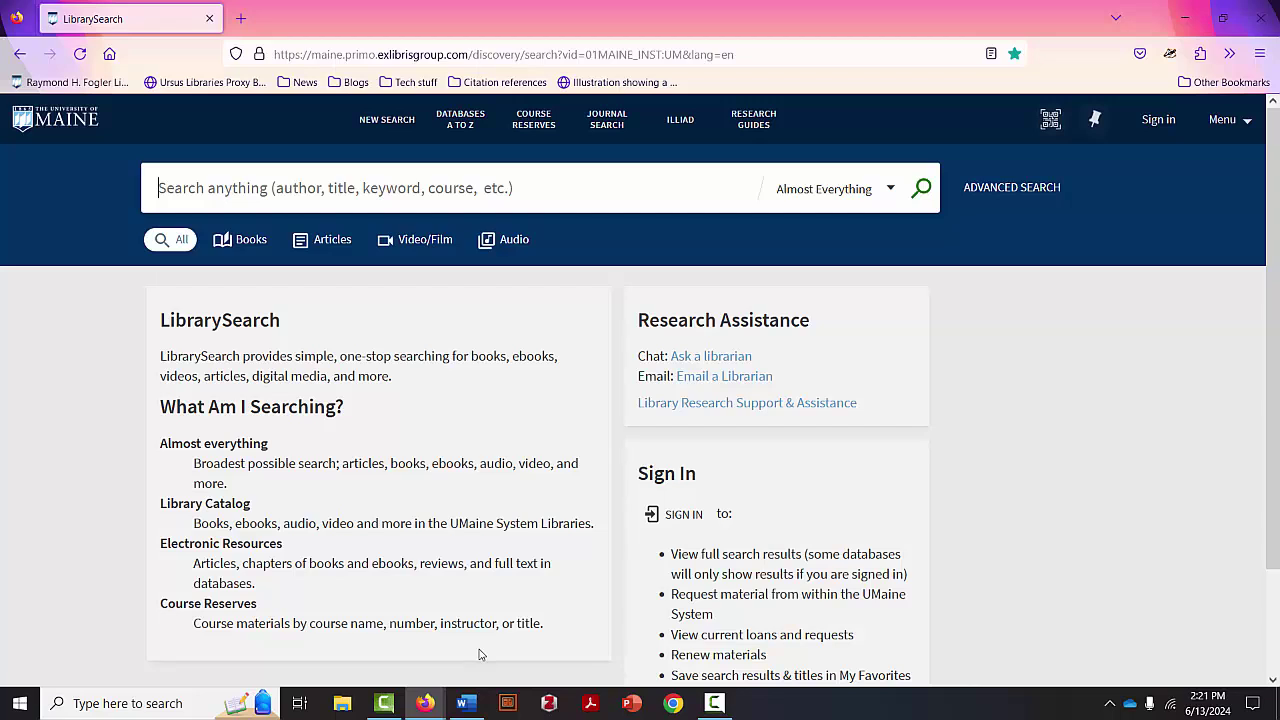
# - Look through the available search scopes and open the advanced search
pyautogui.click(828, 190)
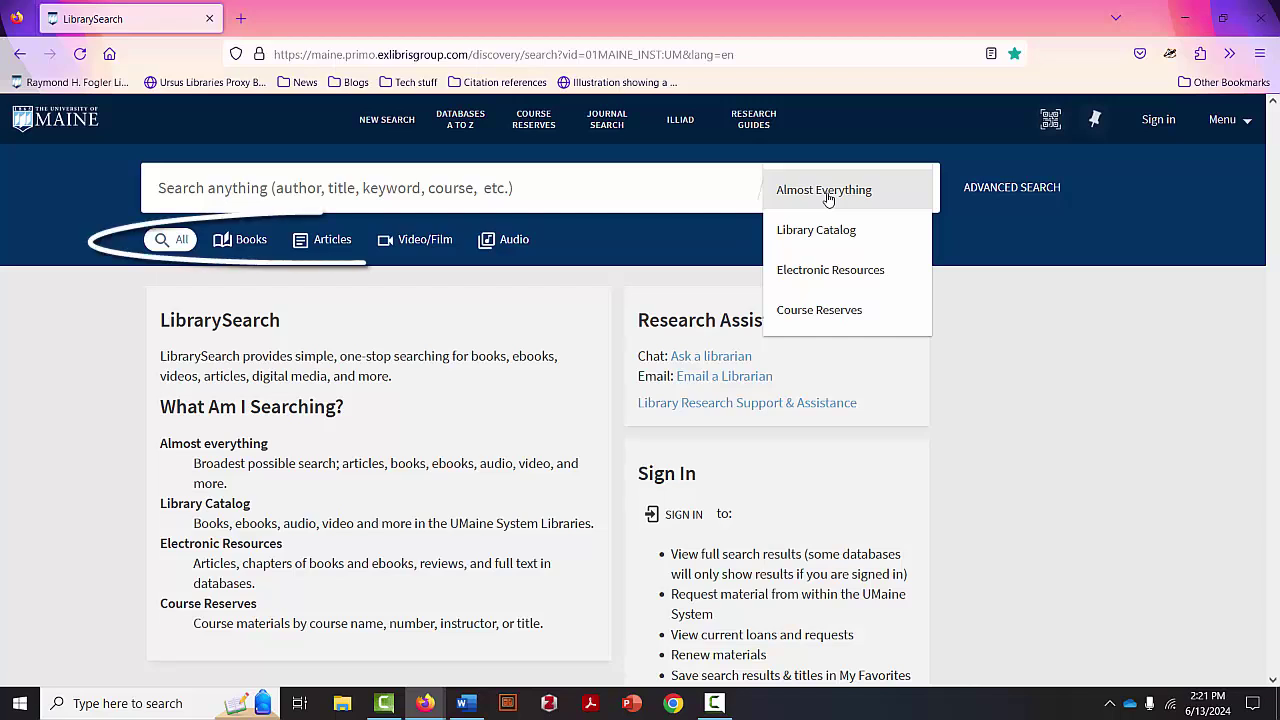
pyautogui.click(712, 233)
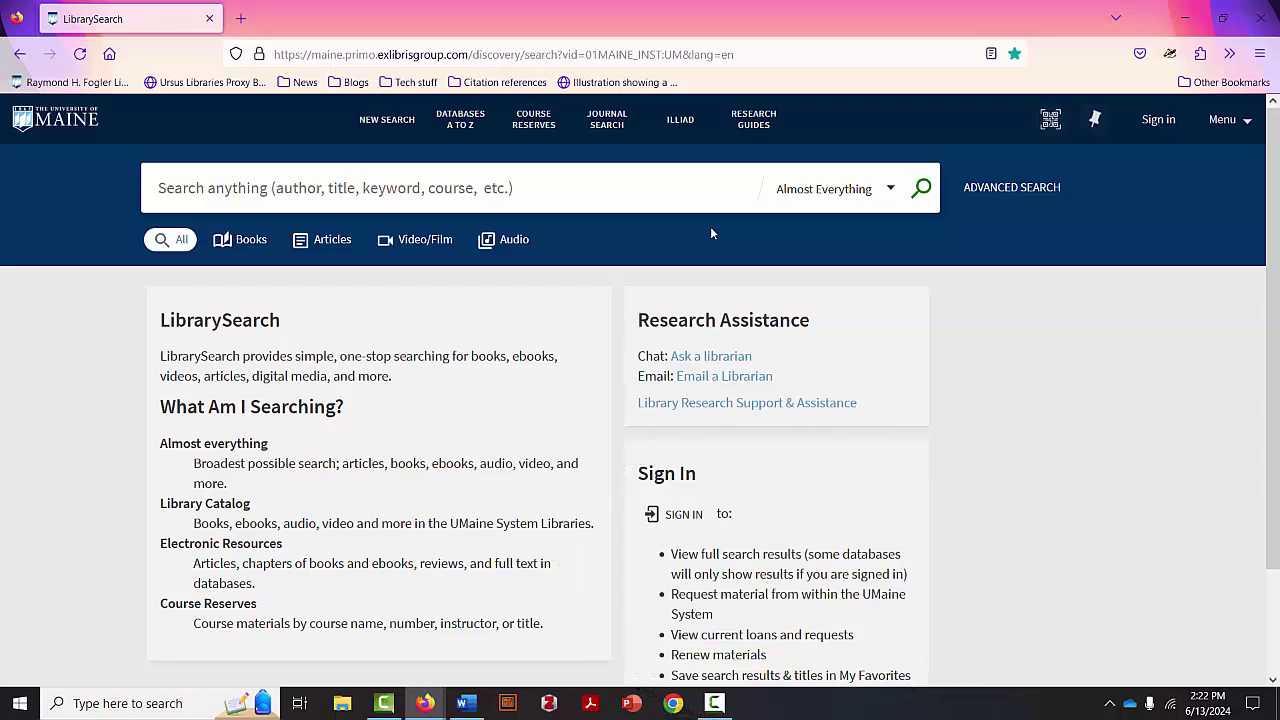
pyautogui.rightClick(1003, 193)
pyautogui.click(1003, 193)
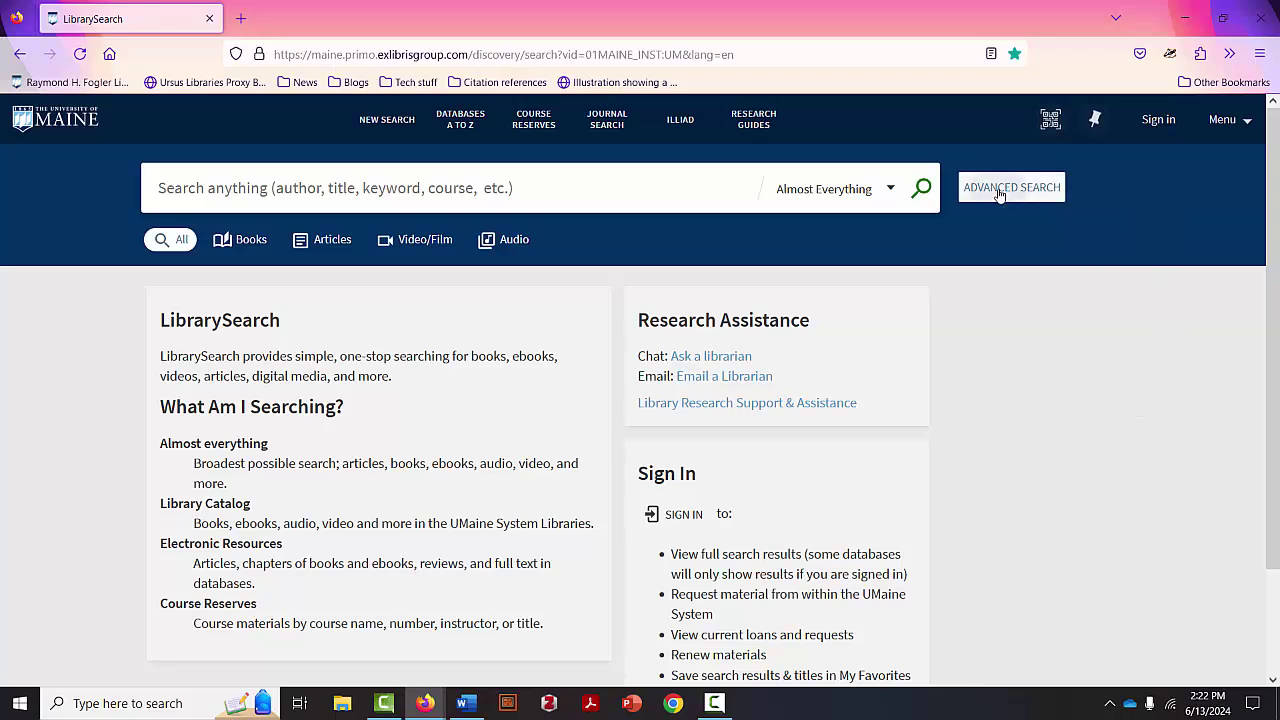
pyautogui.click(1001, 194)
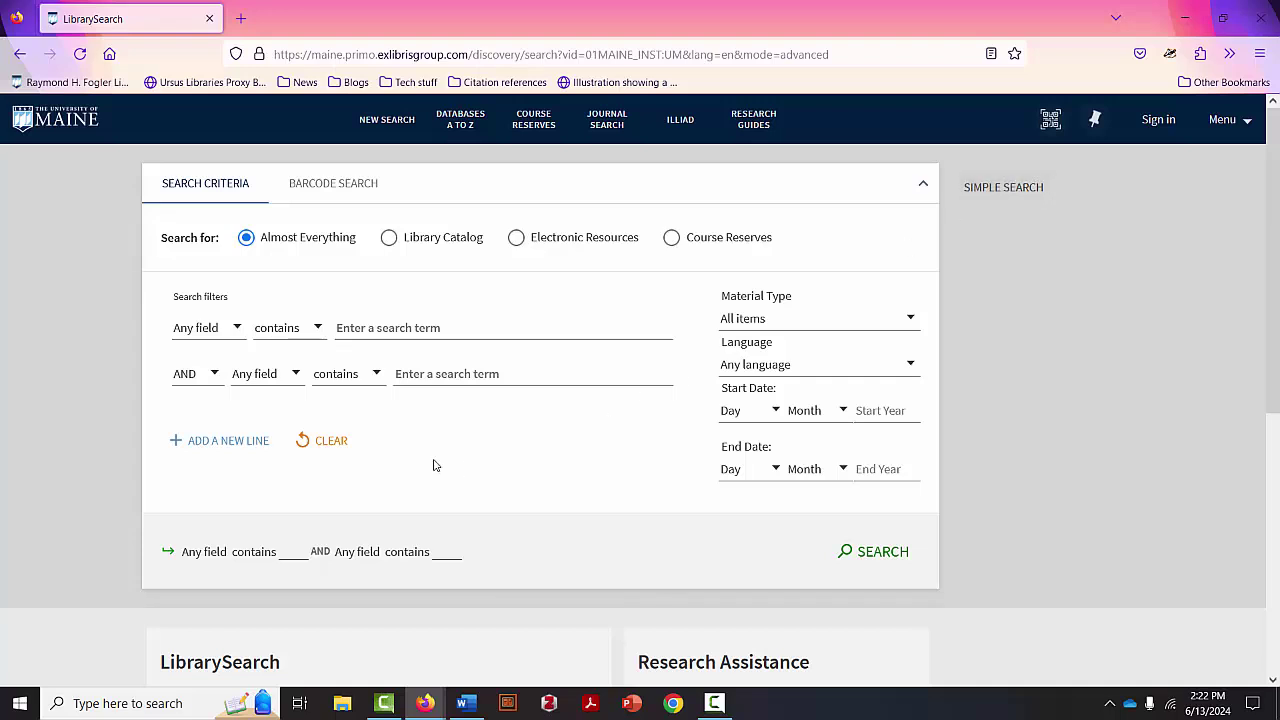
# - Look through the searchable fields offered for the first search filter and return to the simple search
pyautogui.click(184, 332)
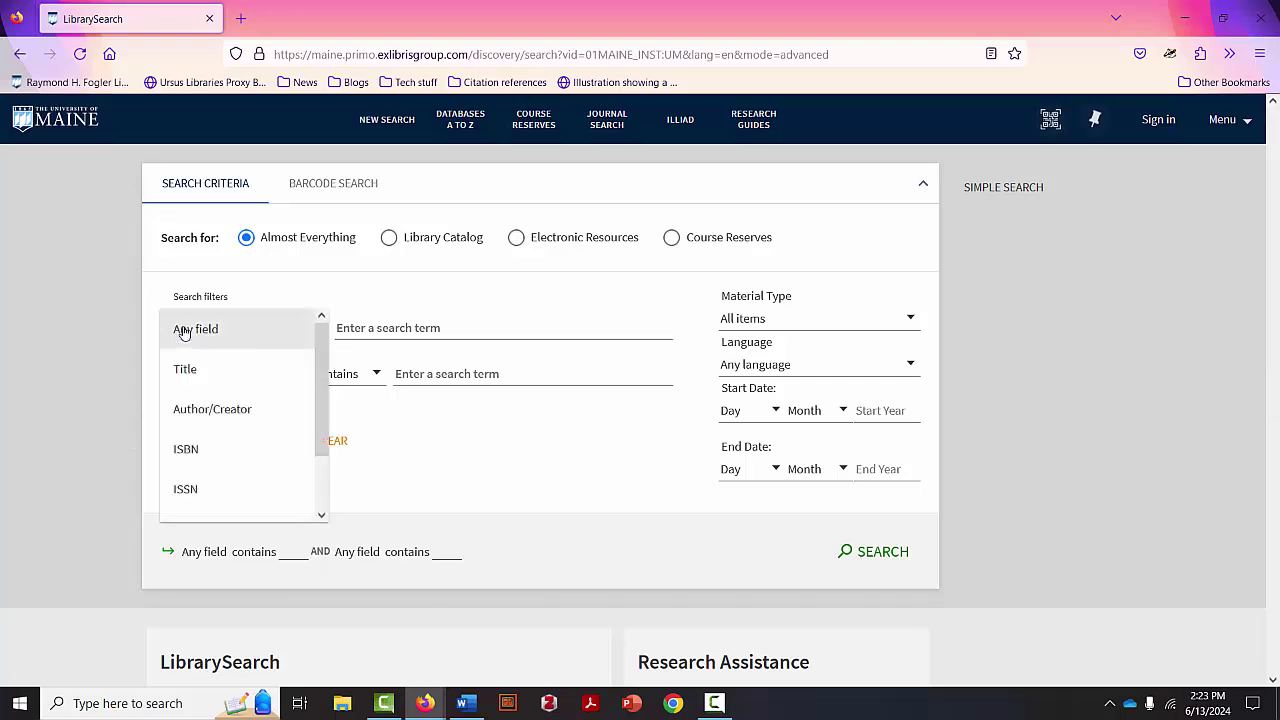
pyautogui.click(323, 516)
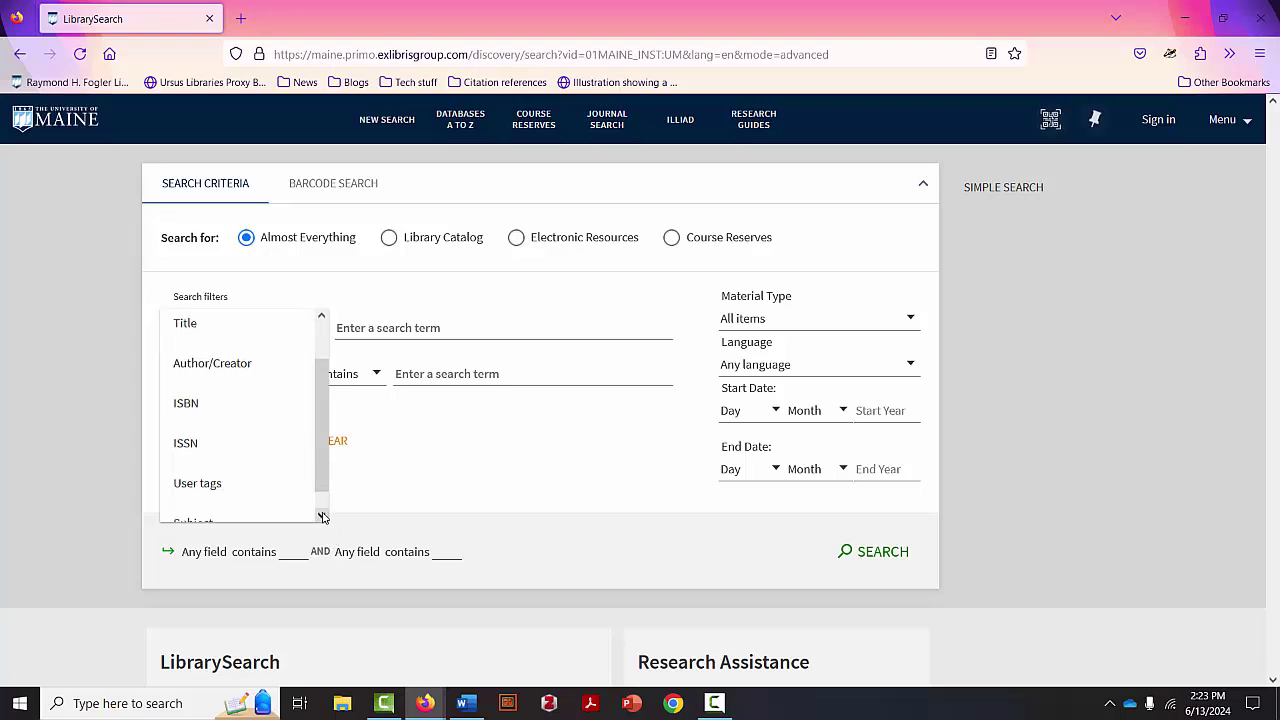
pyautogui.click(323, 516)
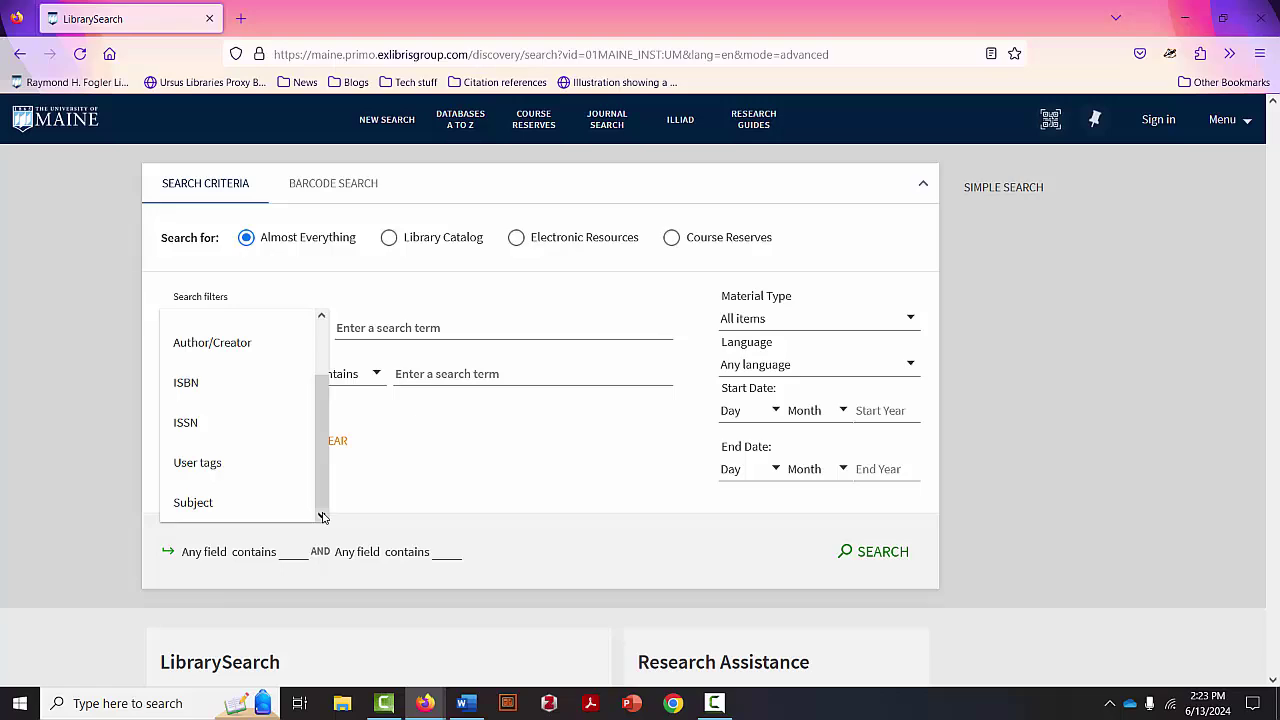
pyautogui.click(397, 499)
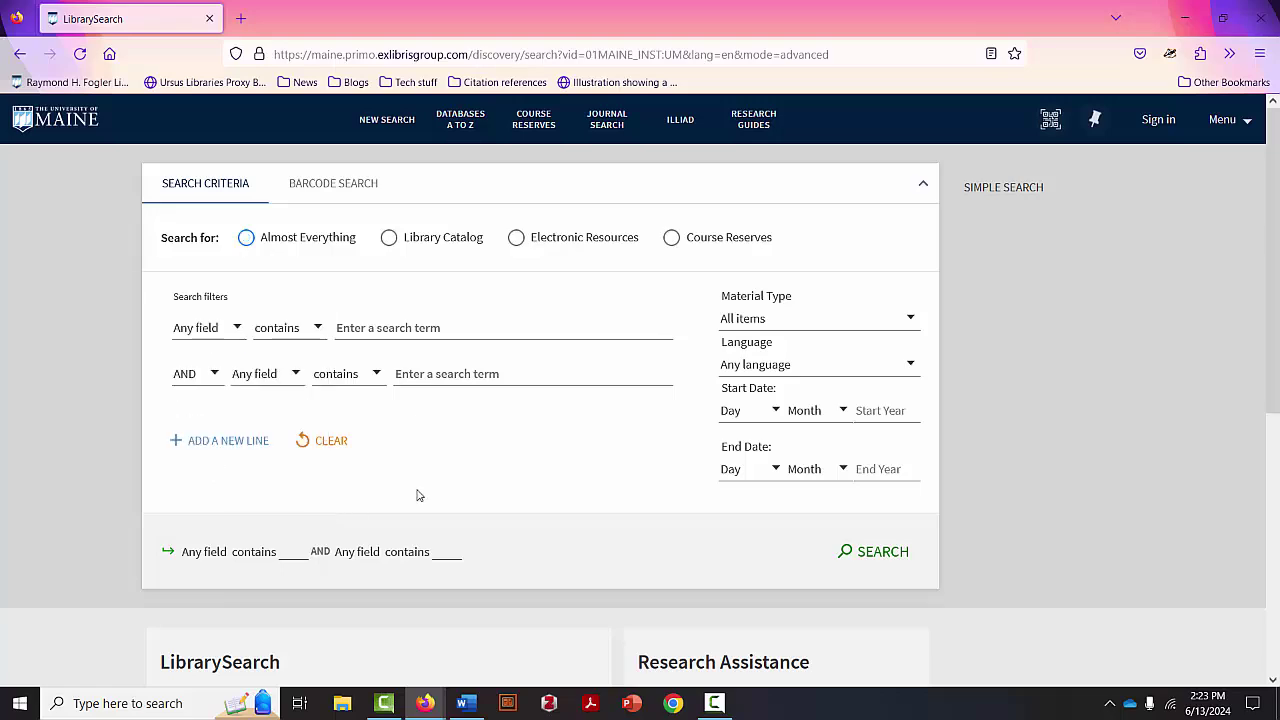
pyautogui.click(1032, 182)
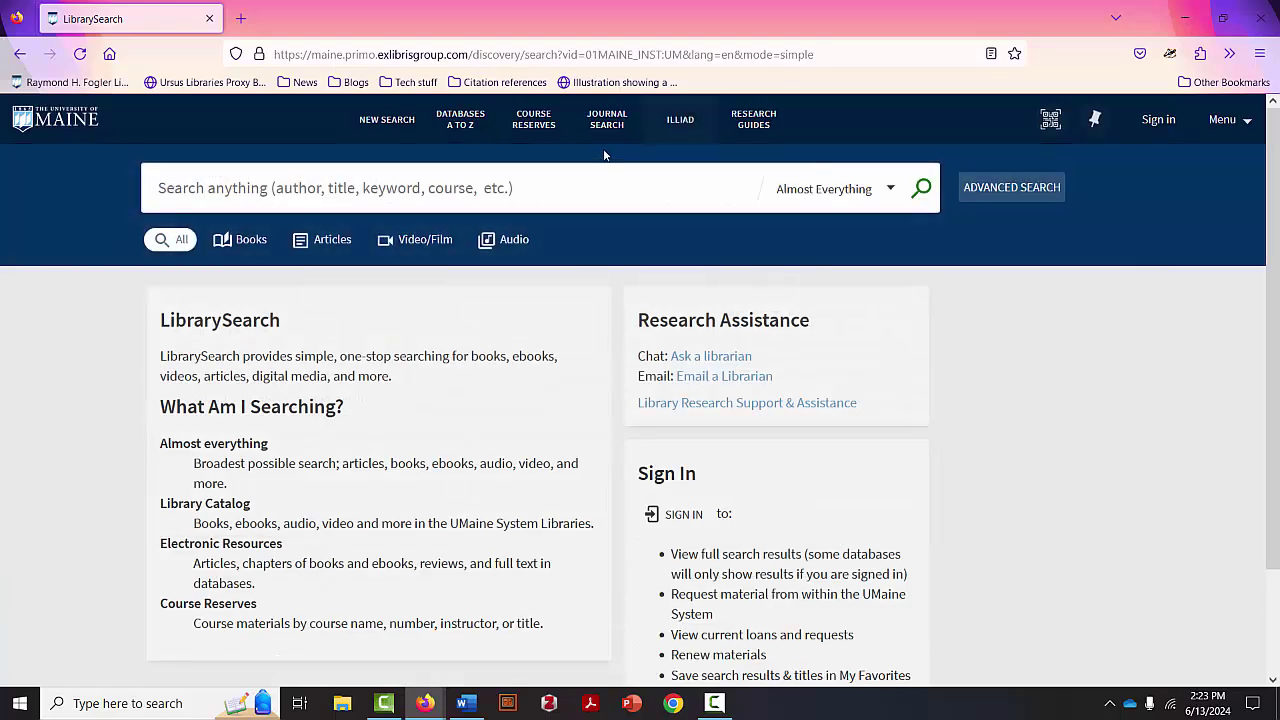
# - Search for "phoebe and her unicorn" and restrict the results to books
pyautogui.click(572, 193)
pyautogui.write('phoeb')
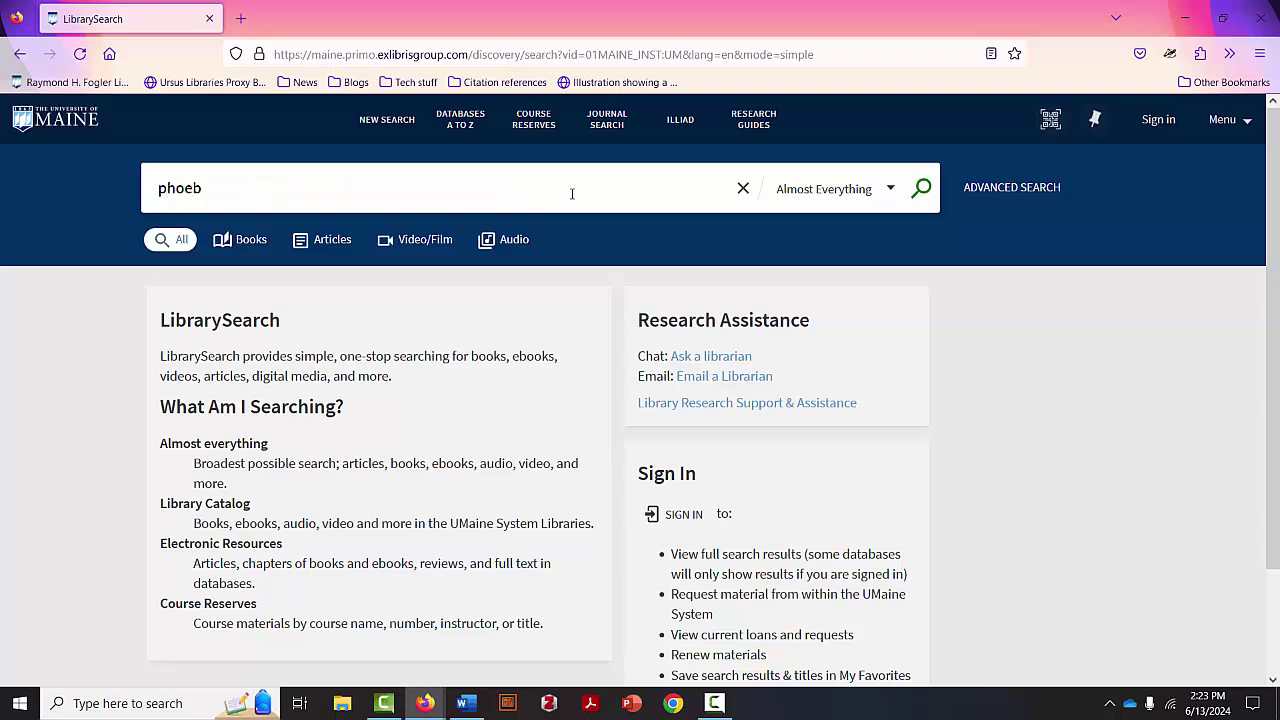
pyautogui.write('e and her unicorn')
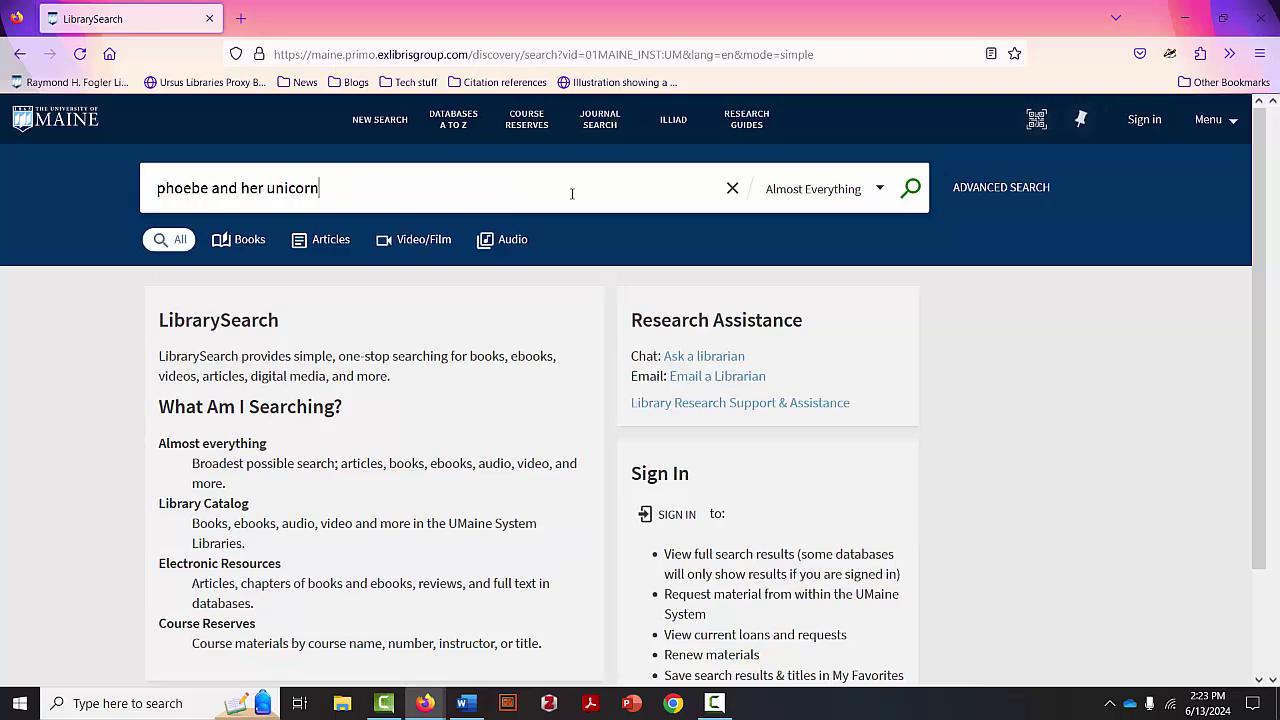
pyautogui.click(25, 313)
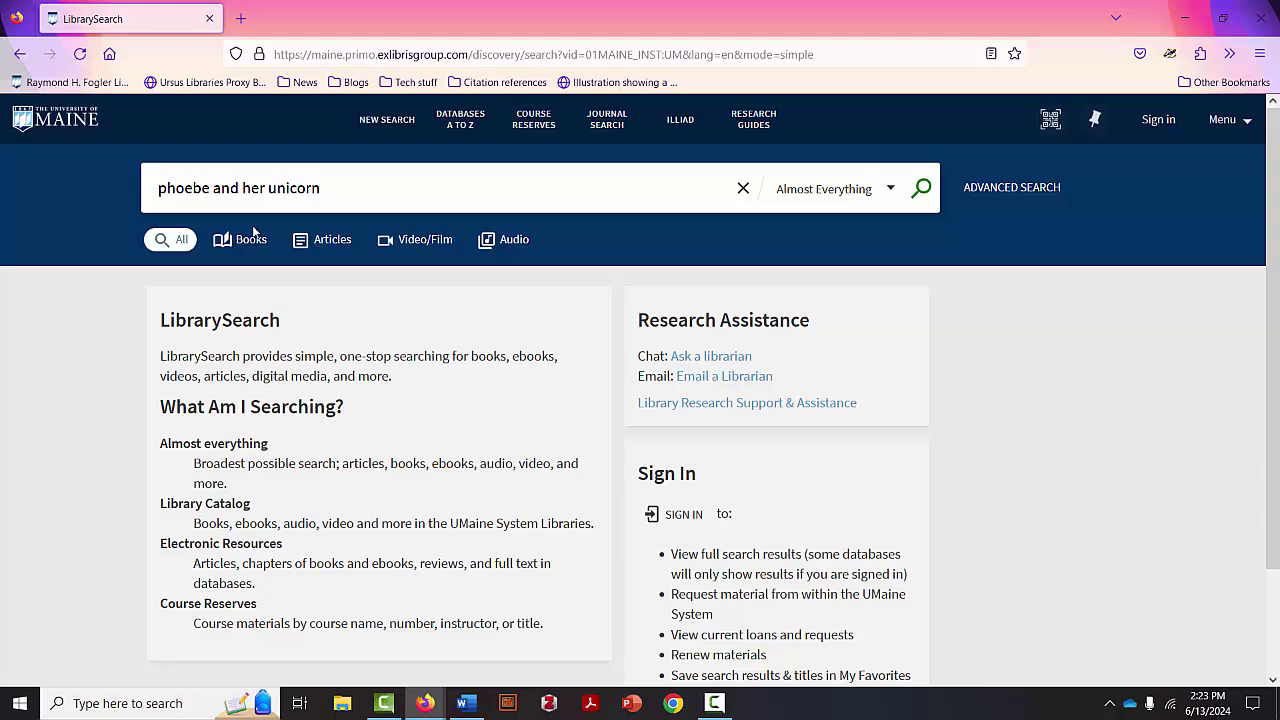
pyautogui.click(250, 246)
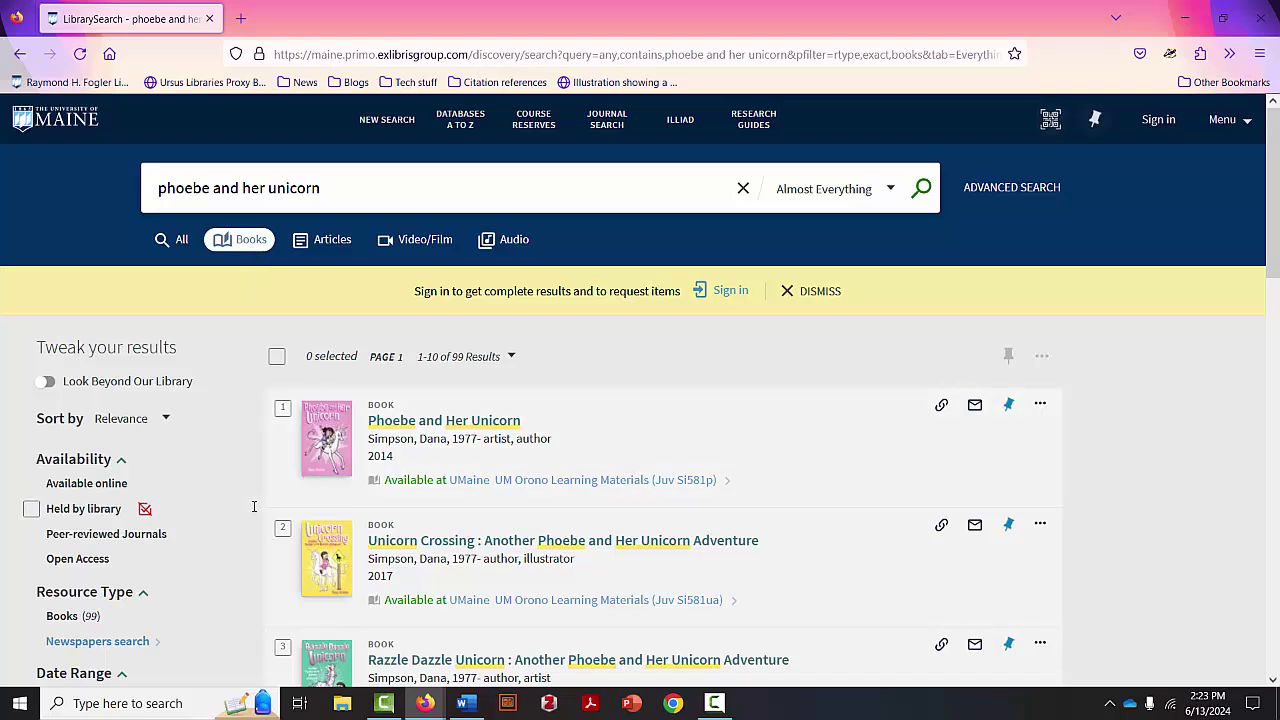
# - Examine the filters available for narrowing the book results, including the Library filter
pyautogui.scroll(-2, 254, 507)
pyautogui.scroll(-3, 254, 507)
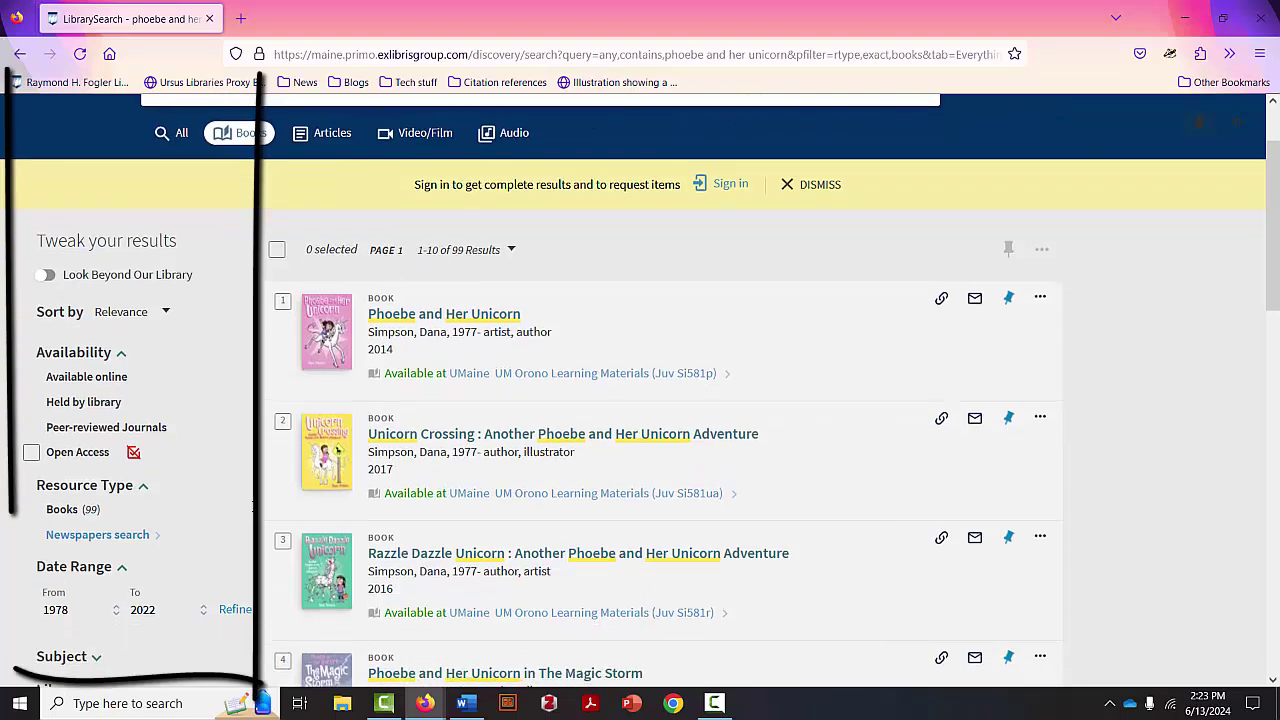
pyautogui.scroll(-2, 254, 507)
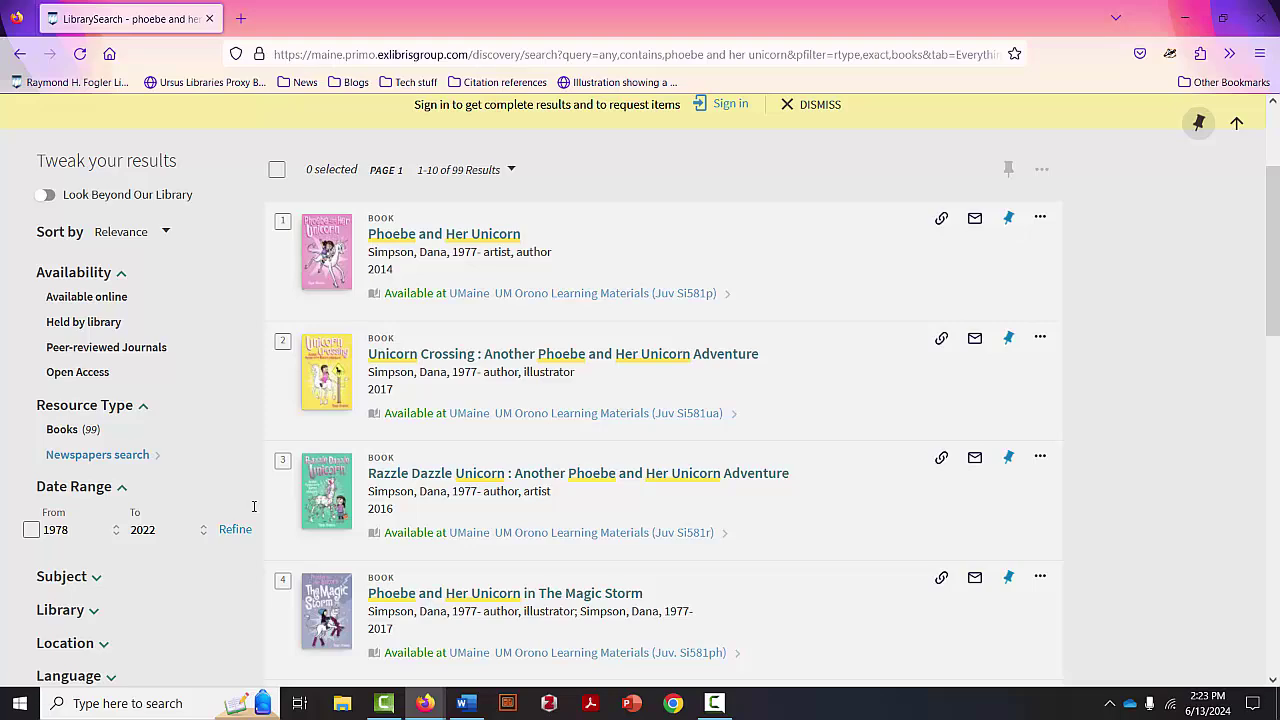
pyautogui.scroll(-3, 254, 507)
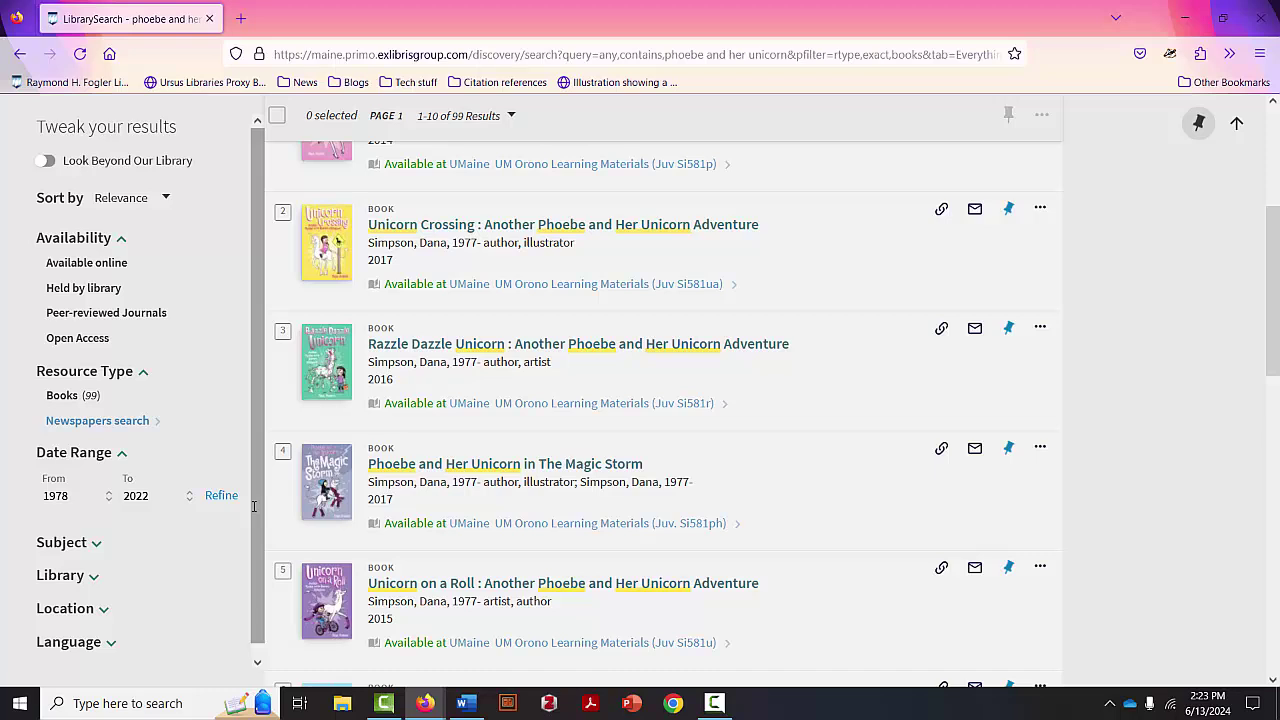
pyautogui.click(91, 578)
pyautogui.click(91, 578)
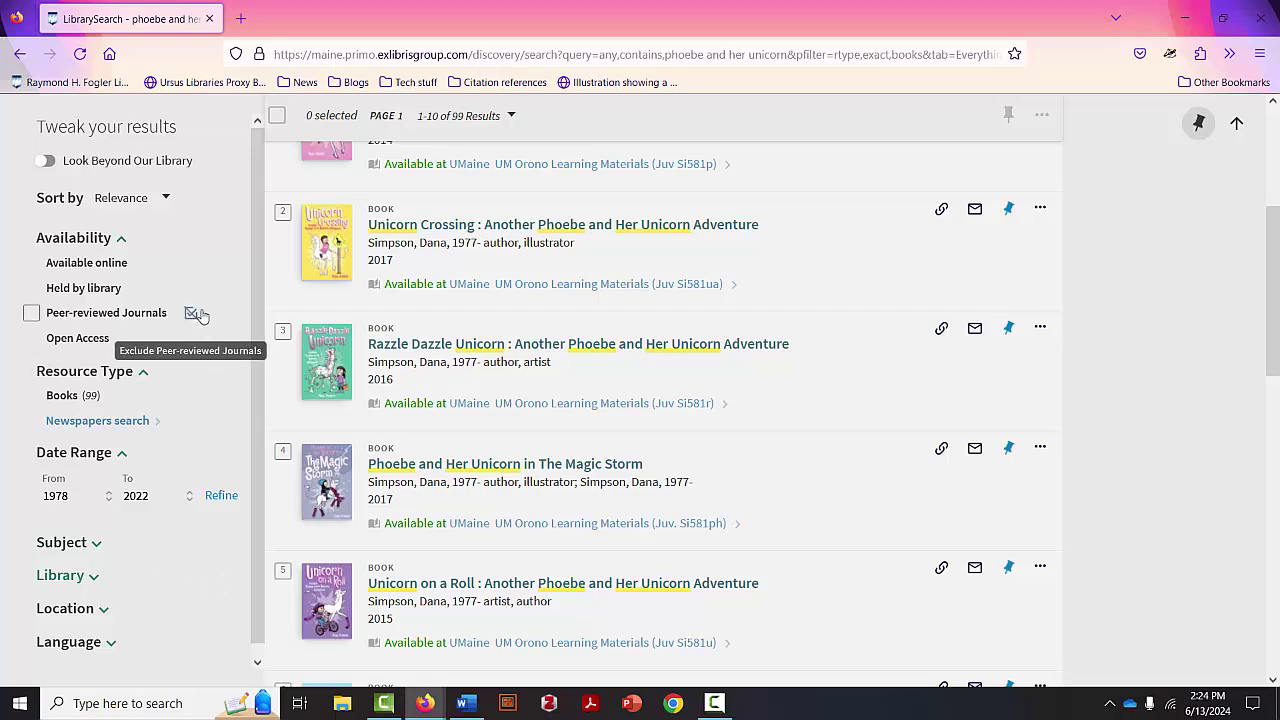
# - Apply the Held by library availability filter to the results and remove it again
pyautogui.moveTo(100, 289)
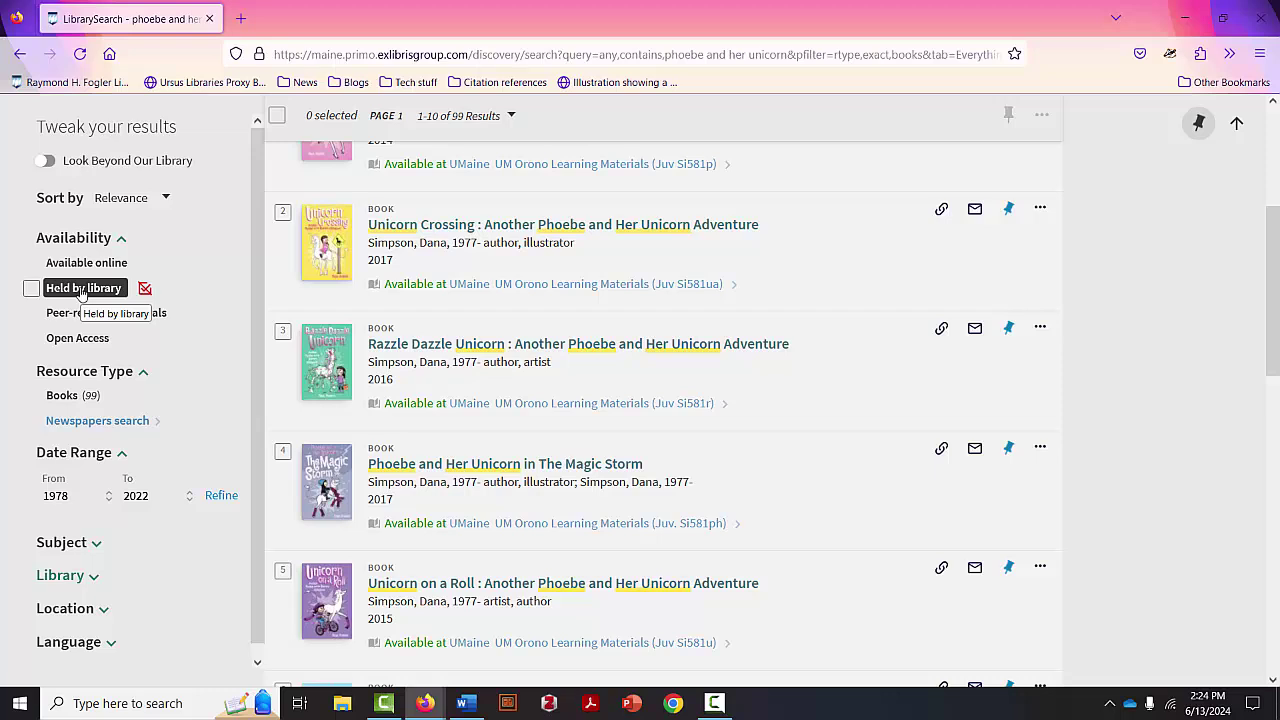
pyautogui.click(60, 290)
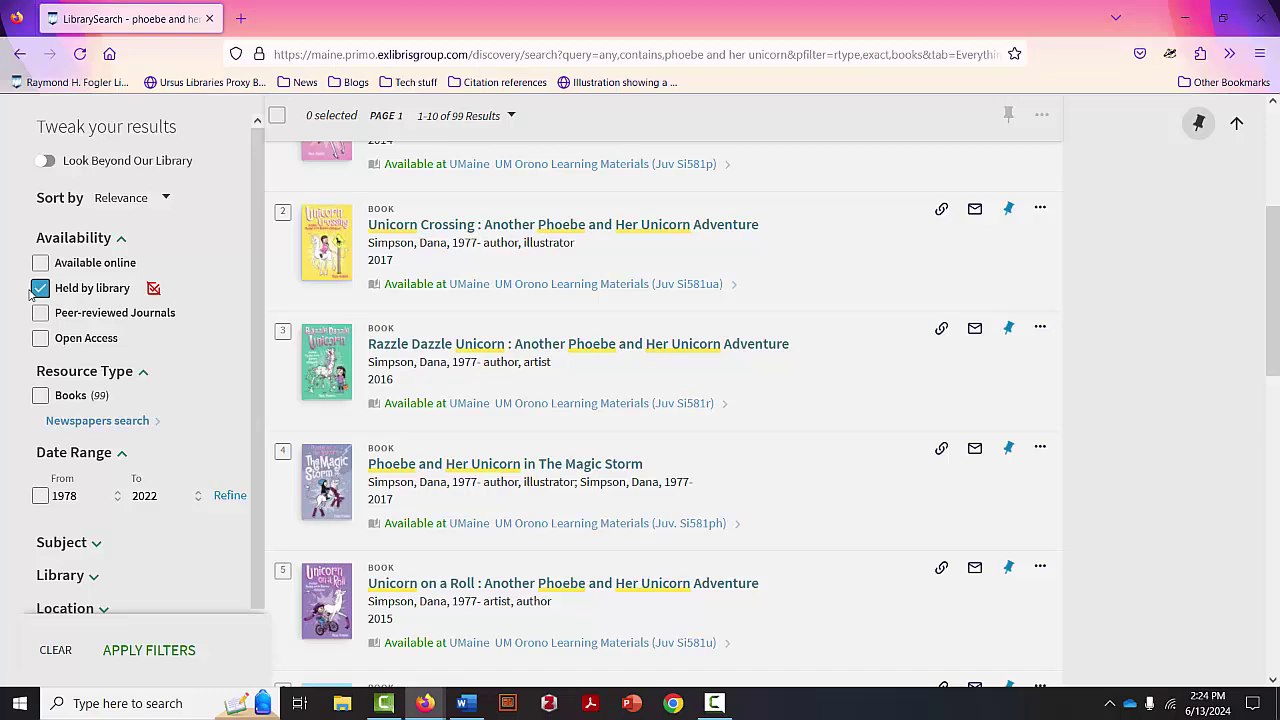
pyautogui.click(135, 648)
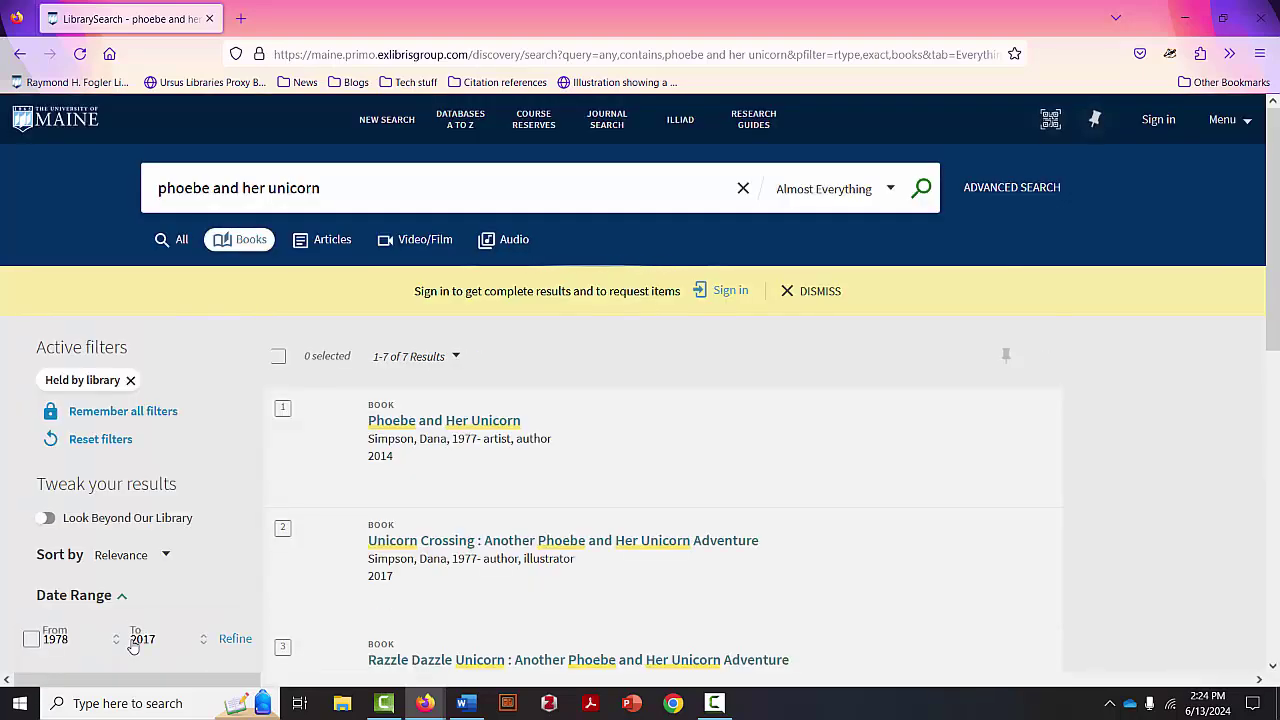
pyautogui.click(130, 381)
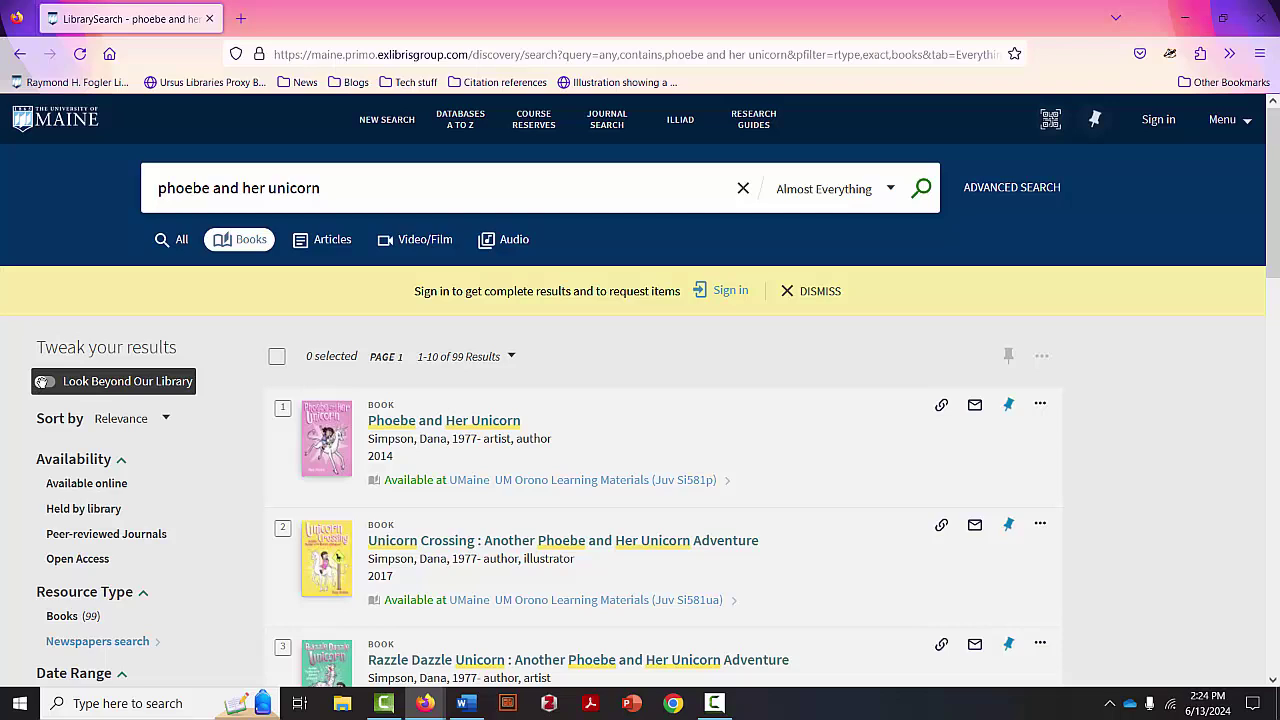
# - Extend the book results with Look Beyond Our Library and look through the expanded list
pyautogui.click(41, 384)
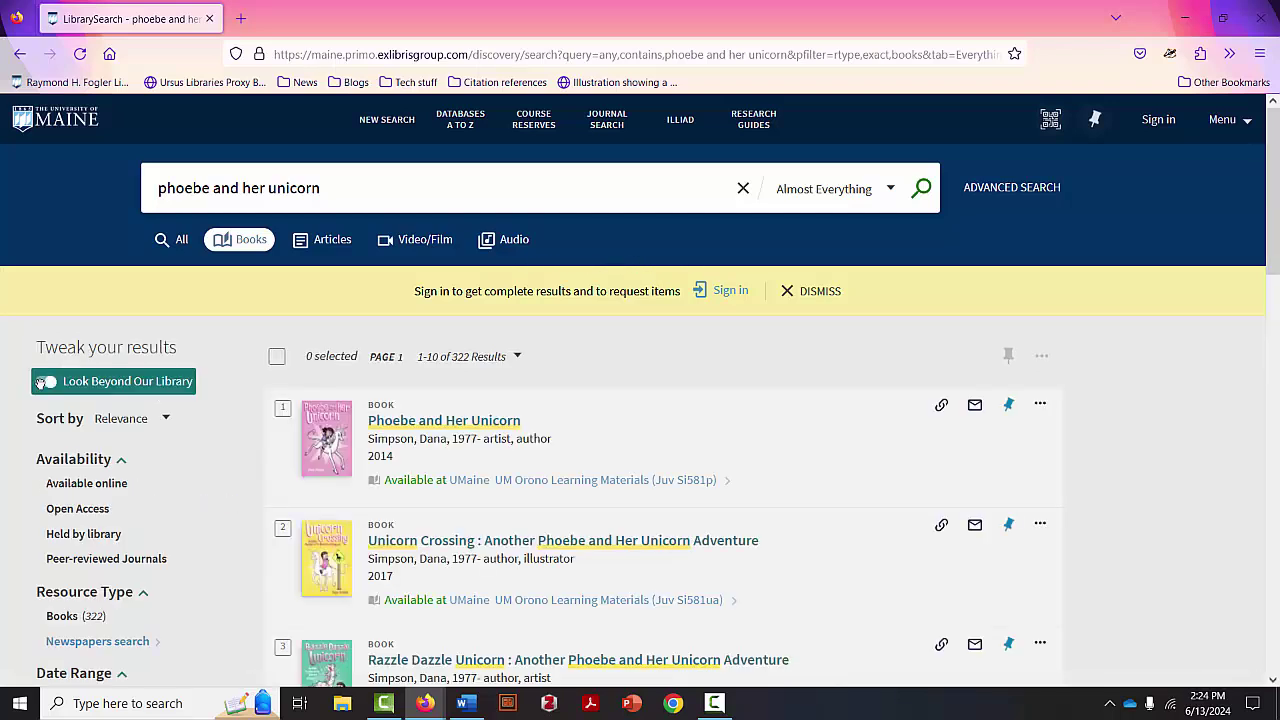
pyautogui.scroll(-5, 208, 483)
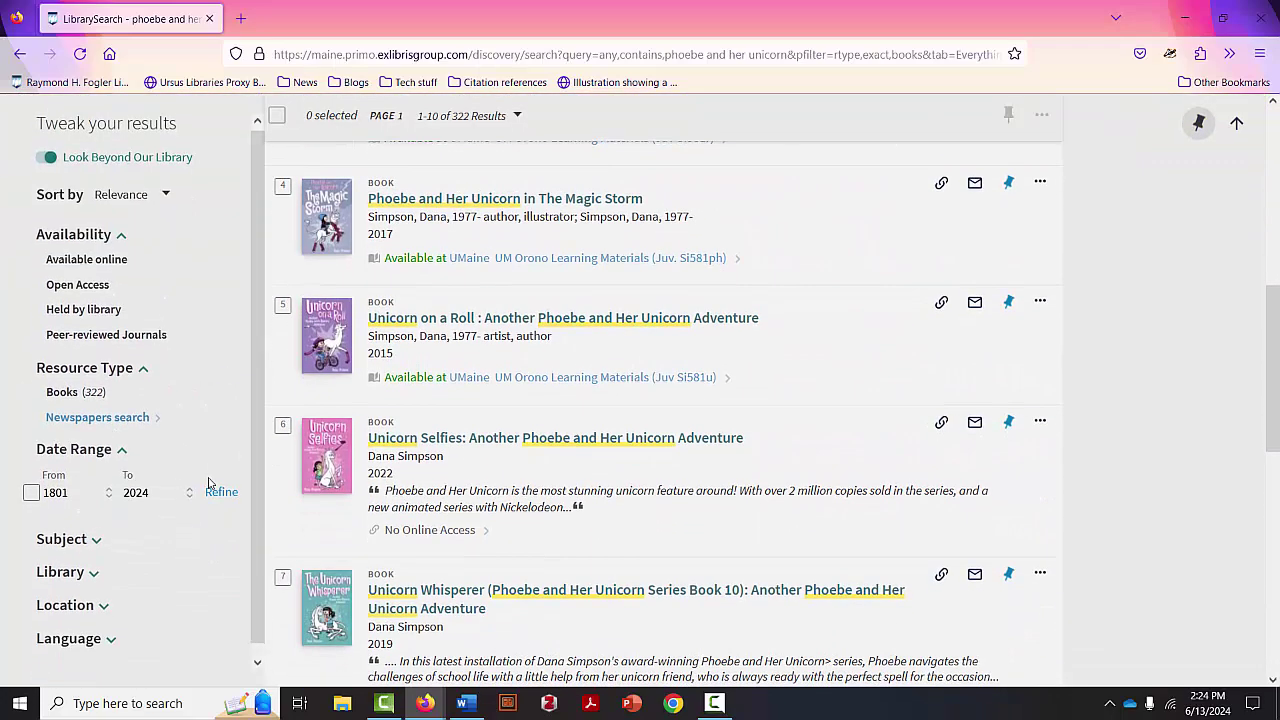
pyautogui.scroll(-1, 208, 483)
pyautogui.scroll(-2, 277, 484)
pyautogui.scroll(-1, 277, 484)
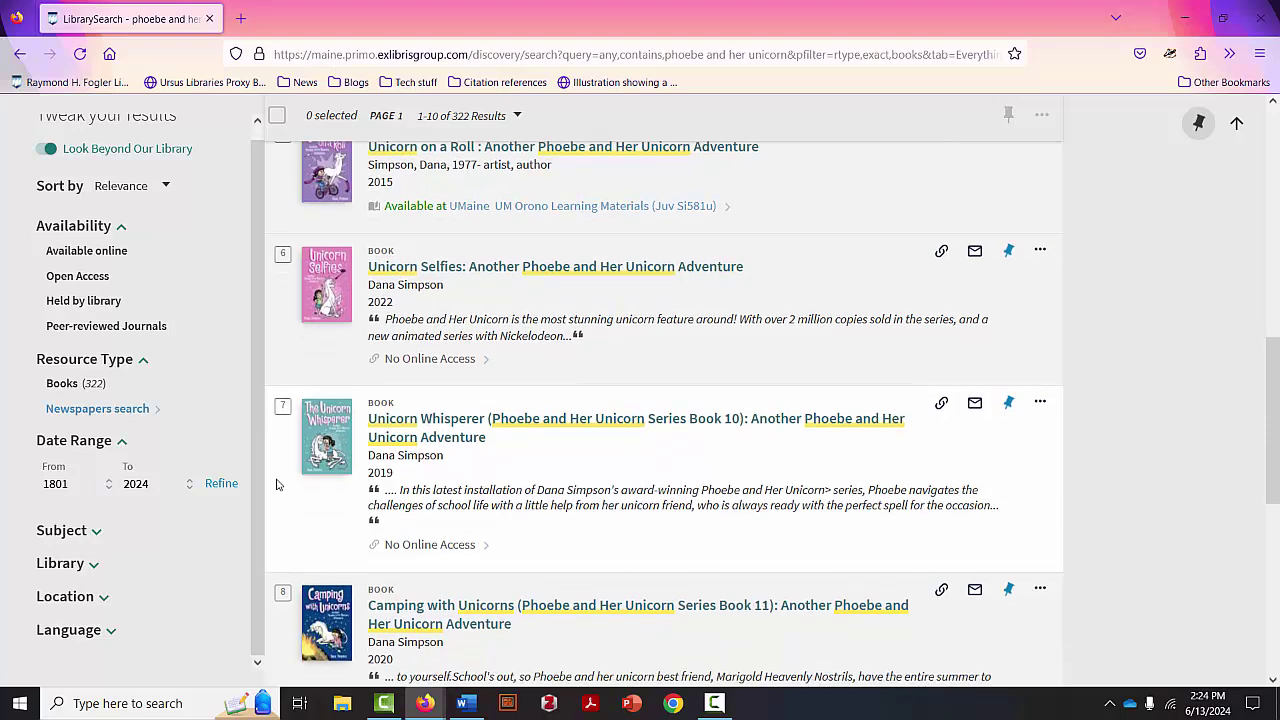
pyautogui.scroll(10, 277, 484)
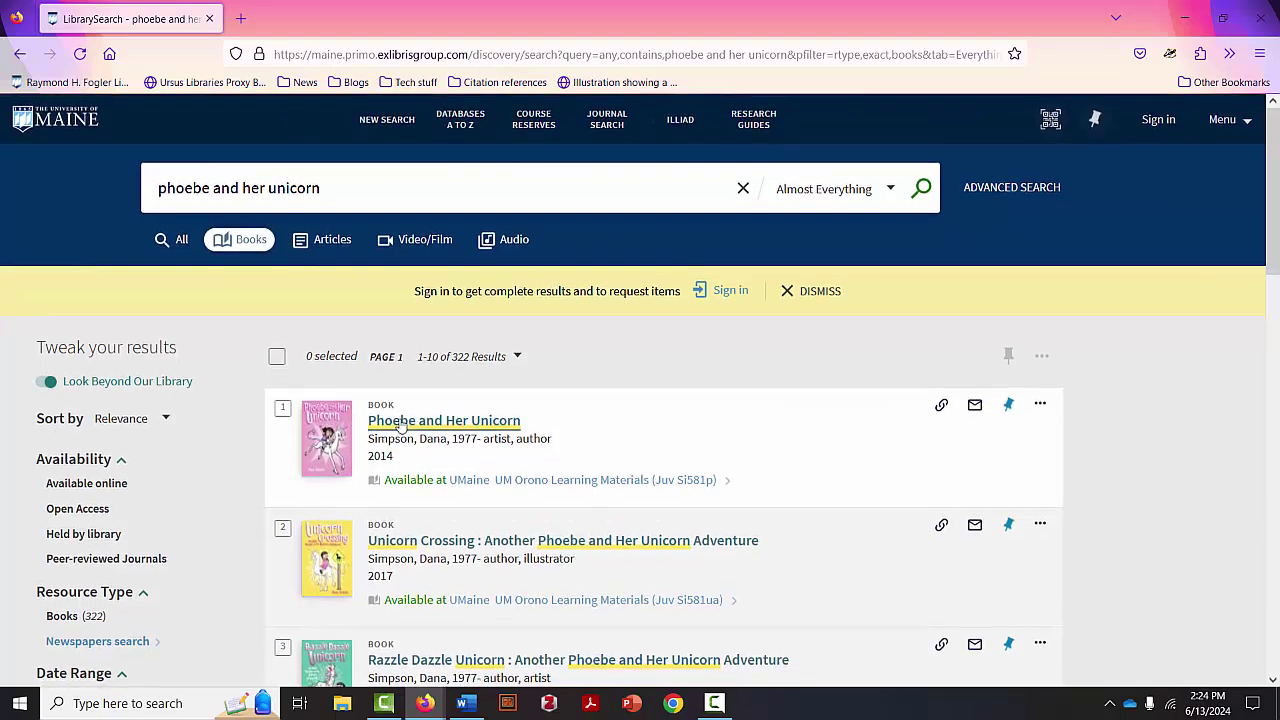
# - Open the 2014 book record "Phoebe and Her Unicorn" and sign in with a maine.edu account
pyautogui.click(400, 424)
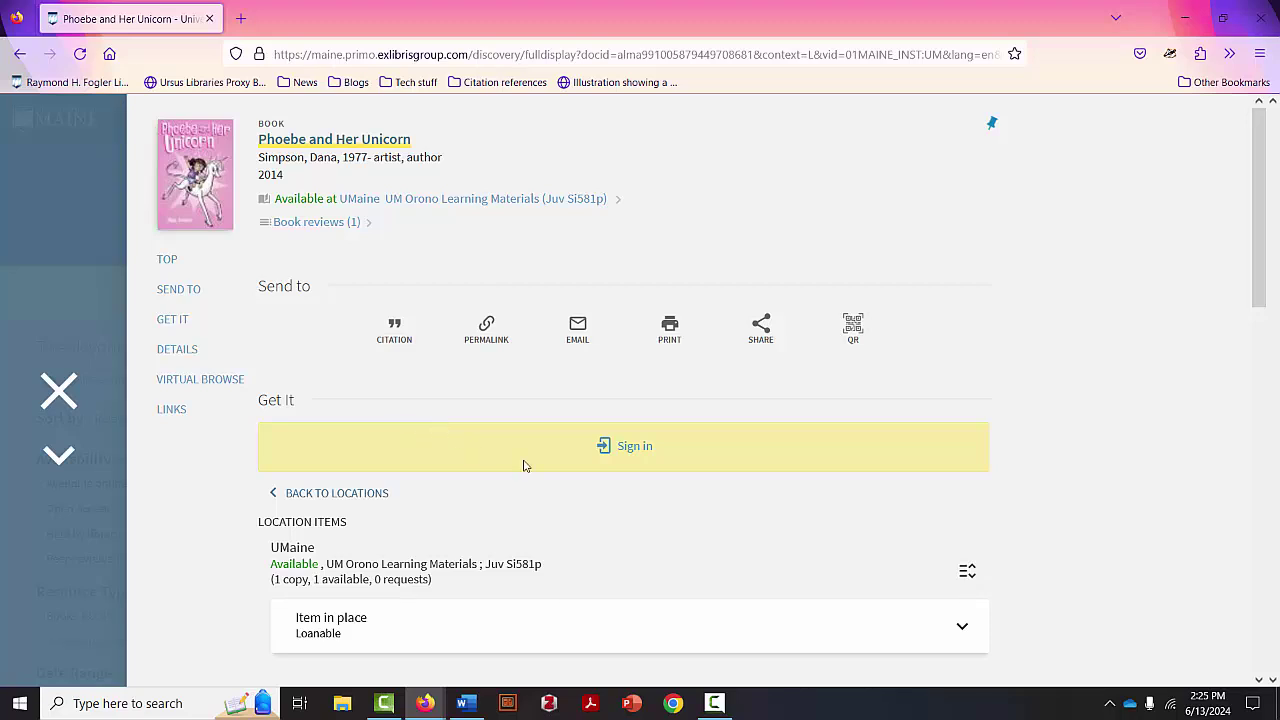
pyautogui.click(625, 450)
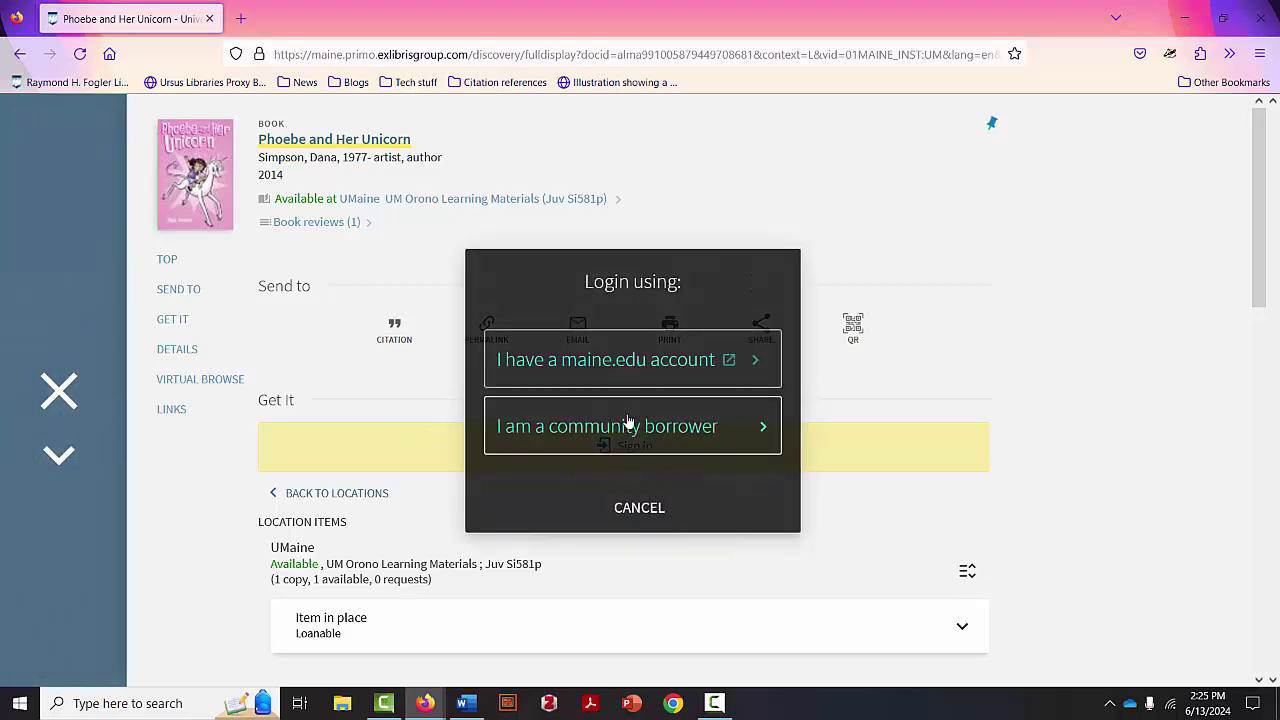
pyautogui.click(636, 362)
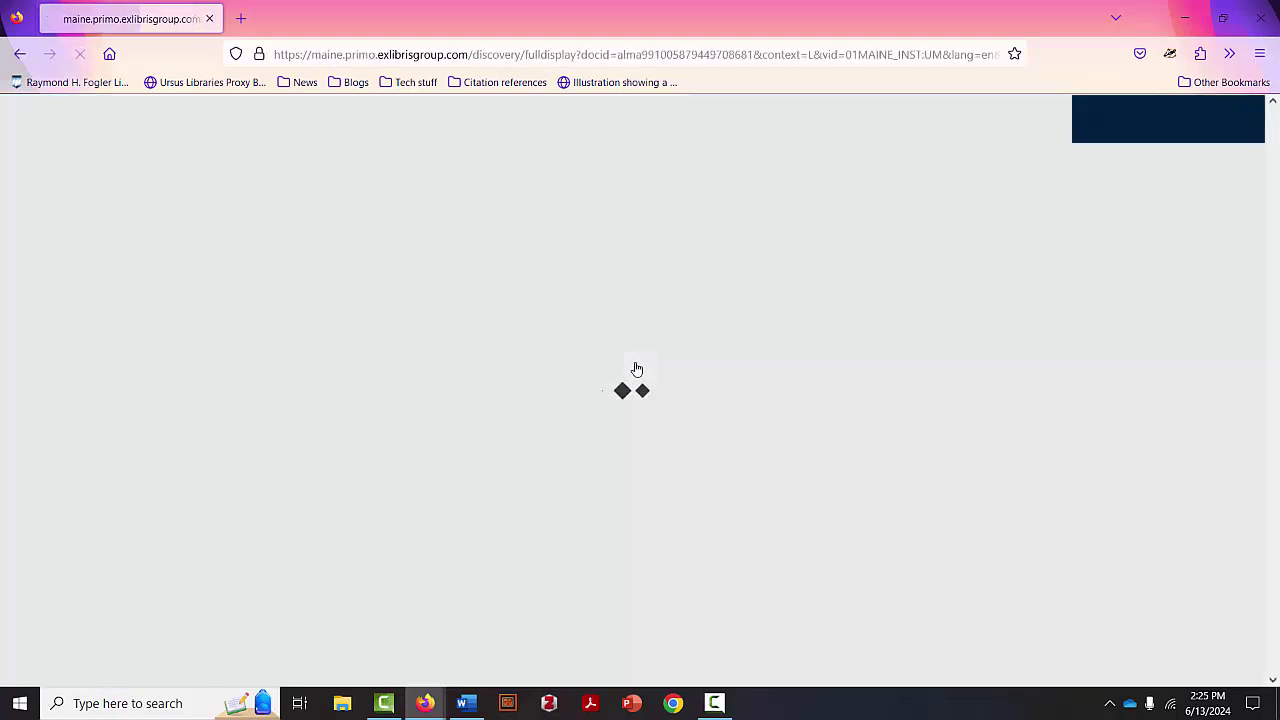
# - Review the request and location details of the book record and start a new library search
pyautogui.scroll(-3, 636, 370)
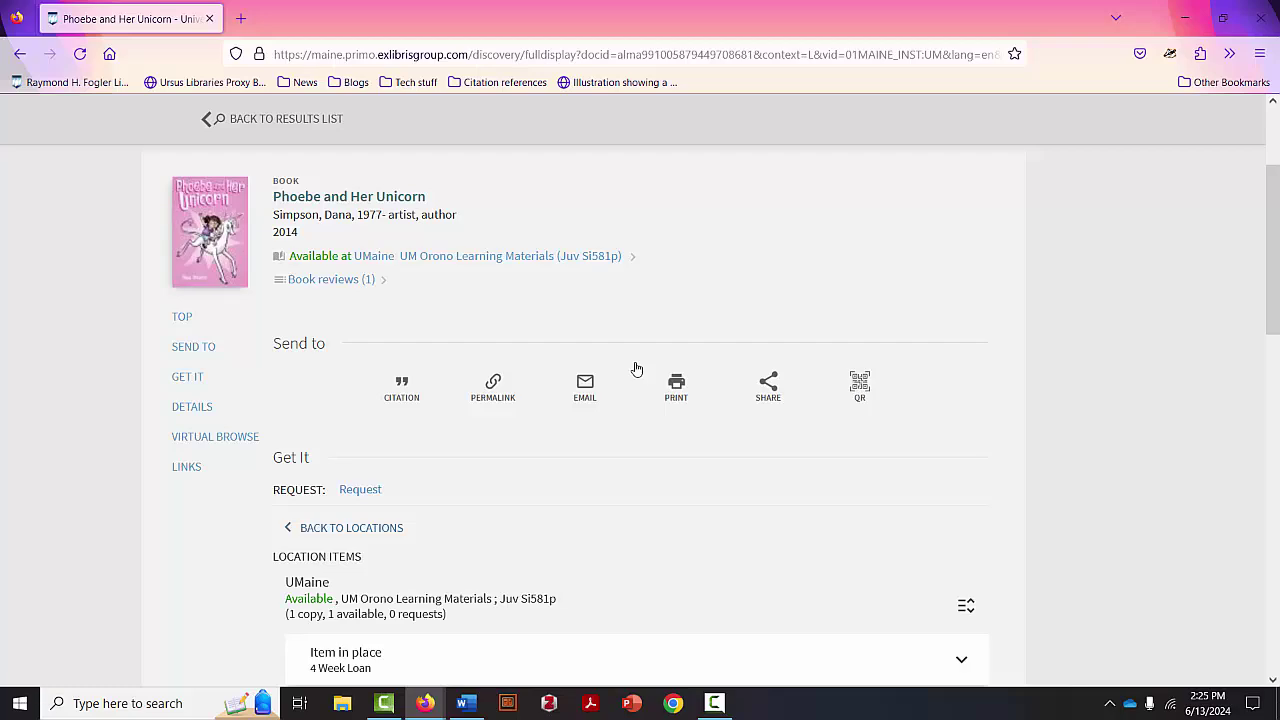
pyautogui.scroll(3, 594, 254)
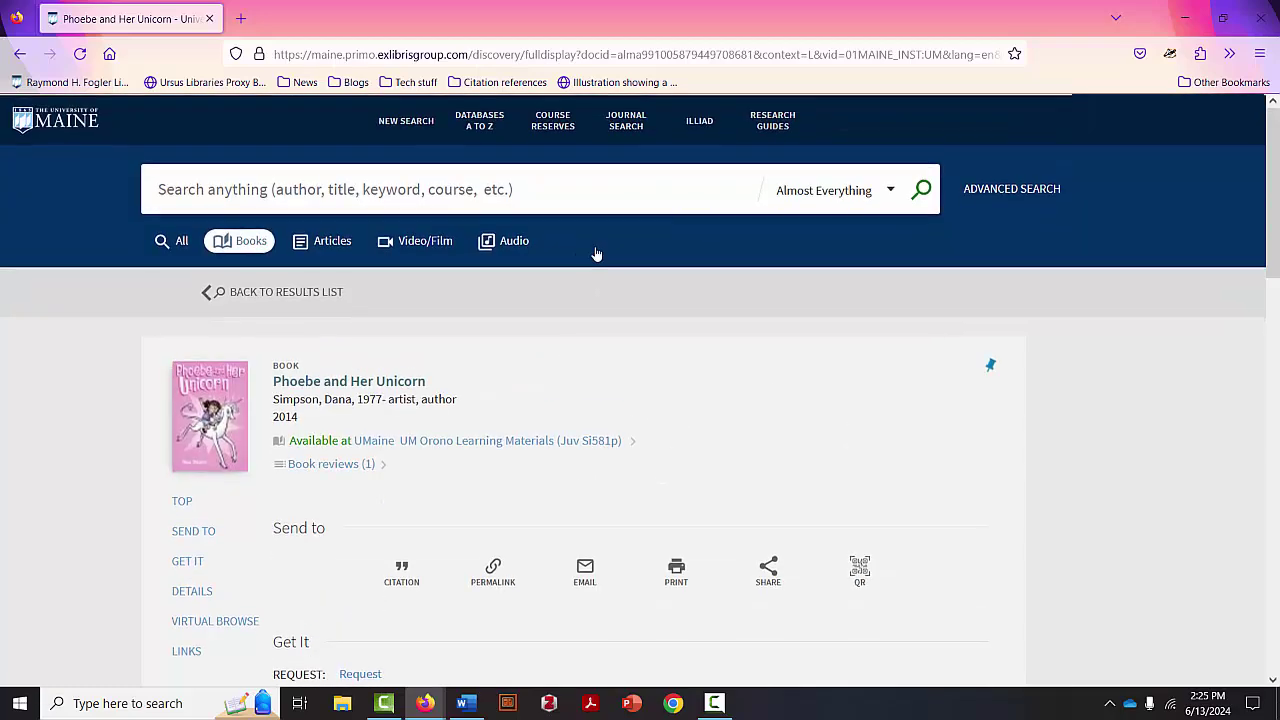
pyautogui.click(419, 130)
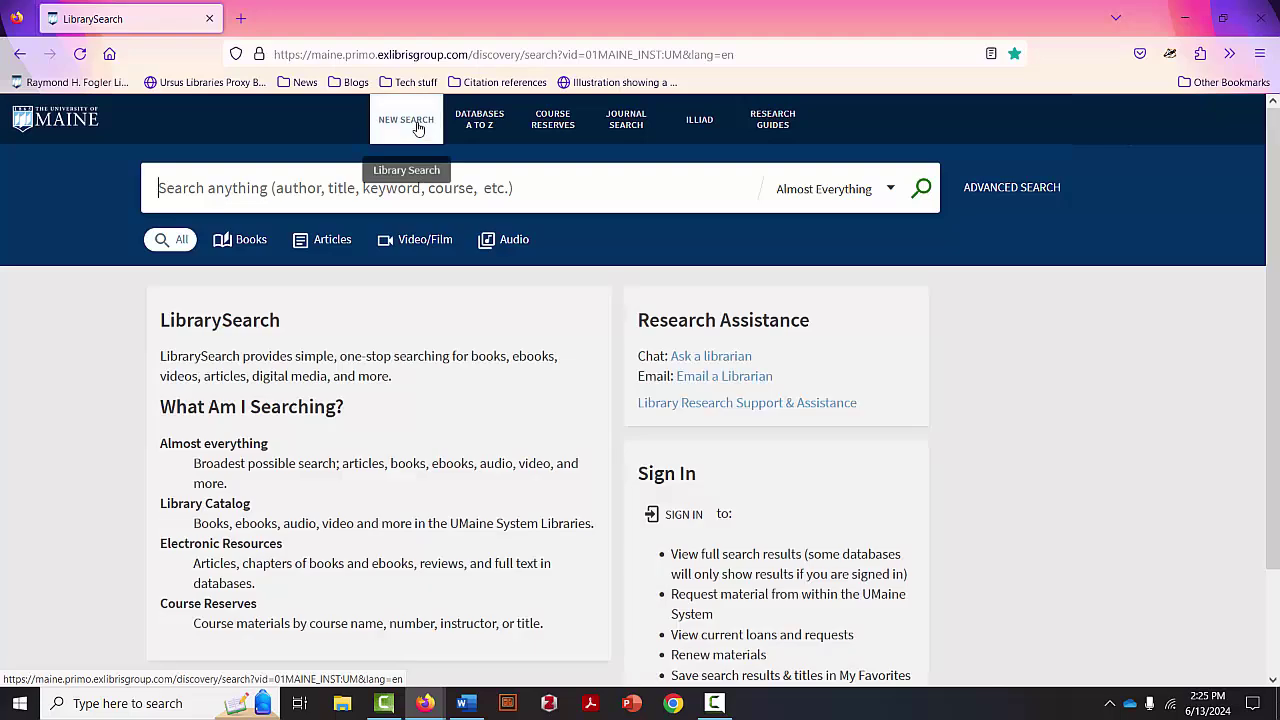